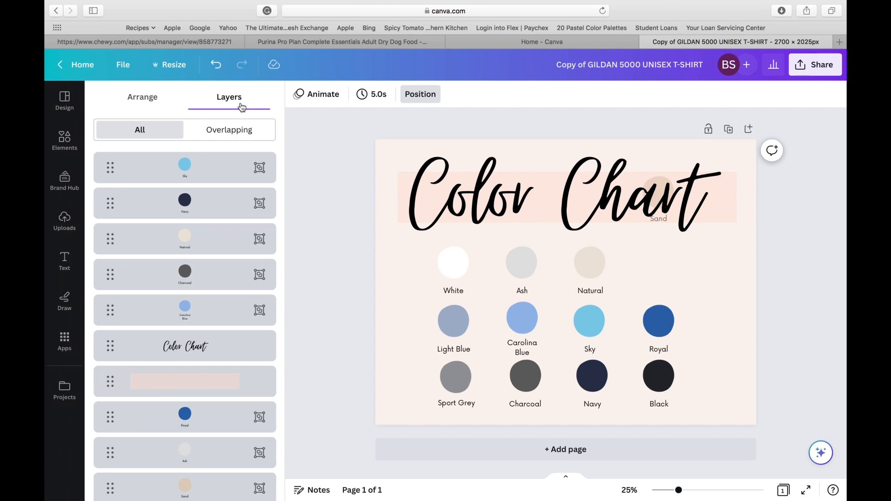
# Bring the Sand swatch layer in front of the Color Chart title and place the swatch beside Natural, above Royal.
pyautogui.scroll(-1, 226, 283)
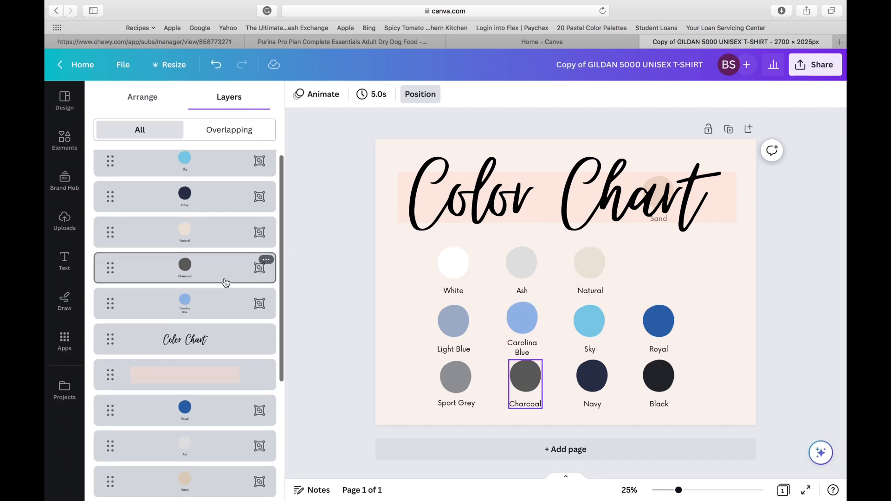
pyautogui.scroll(-4, 225, 283)
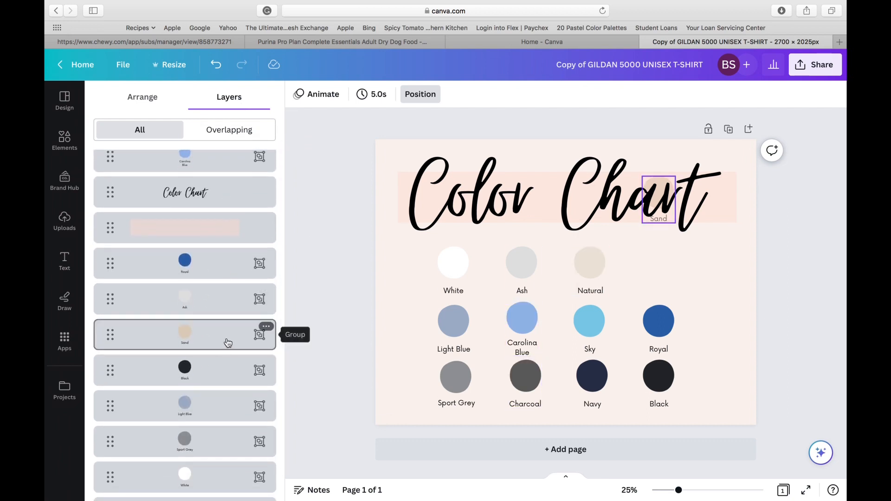
pyautogui.moveTo(228, 342); pyautogui.dragTo(204, 211)
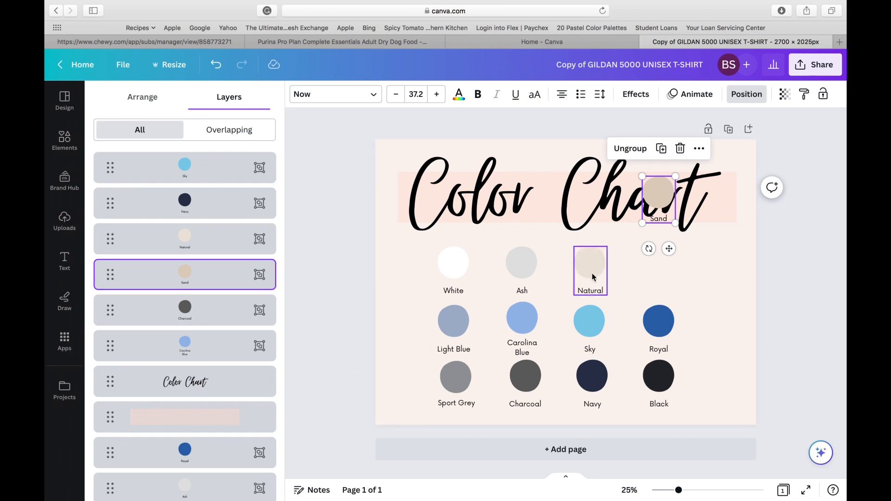
pyautogui.moveTo(654, 196); pyautogui.dragTo(649, 264)
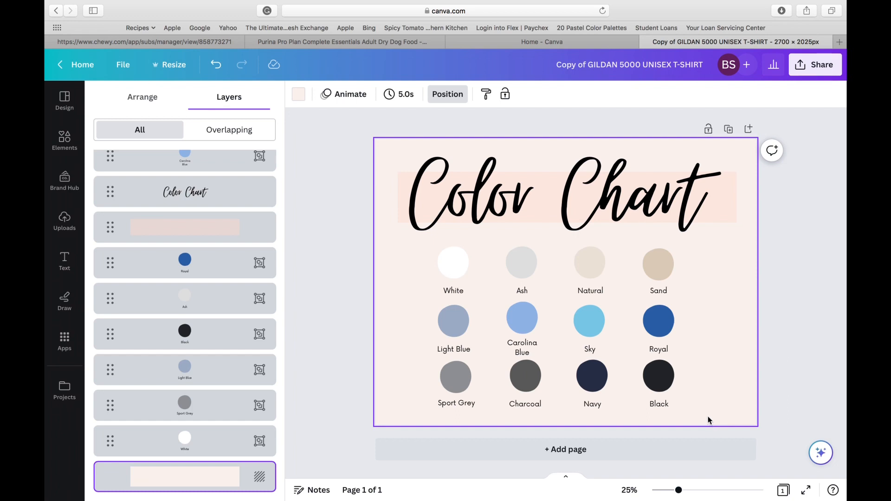
# Select all twelve color swatches, move them toward the chart's left edge and scale them down slightly.
pyautogui.moveTo(703, 400); pyautogui.dragTo(467, 291)
pyautogui.moveTo(541, 309); pyautogui.dragTo(492, 313)
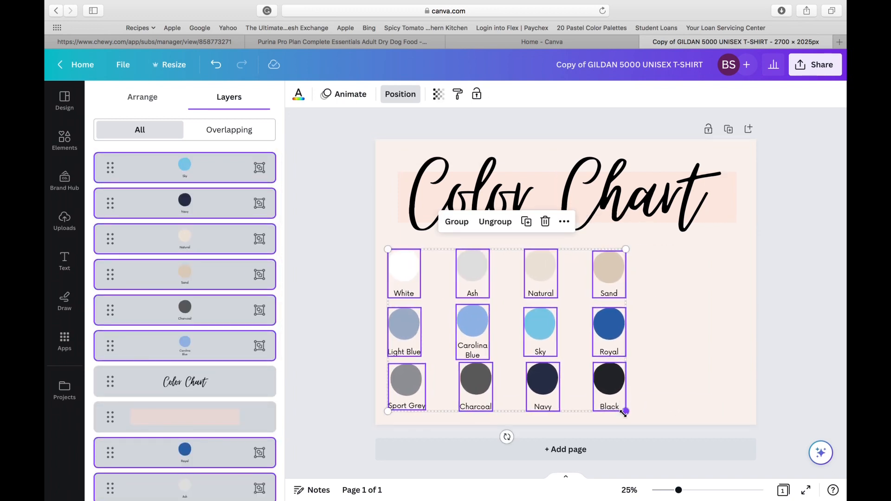
pyautogui.moveTo(625, 411); pyautogui.dragTo(616, 405)
pyautogui.click(687, 354)
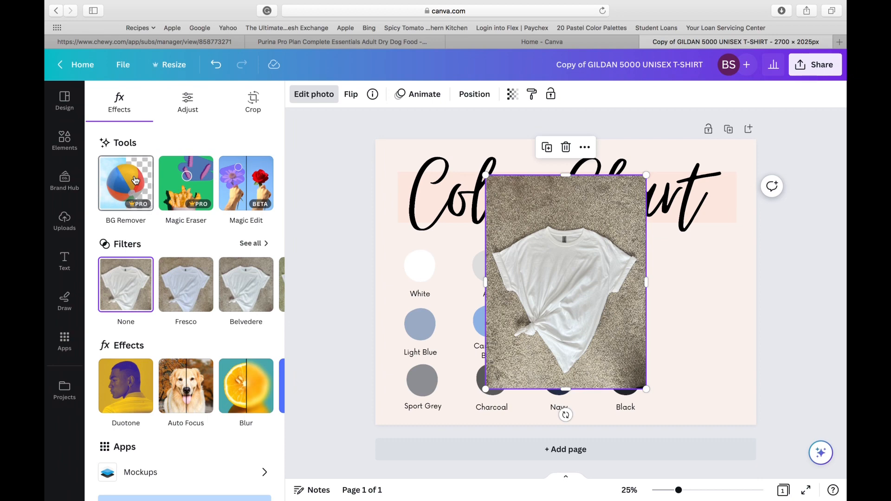
# Remove the background from the white T-shirt photo and move the cutout to the right part of the chart.
pyautogui.click(134, 180)
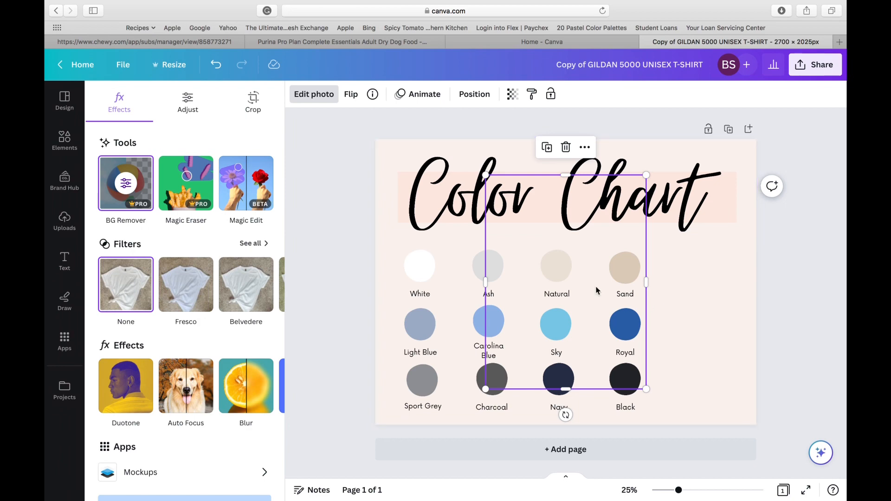
pyautogui.click(695, 313)
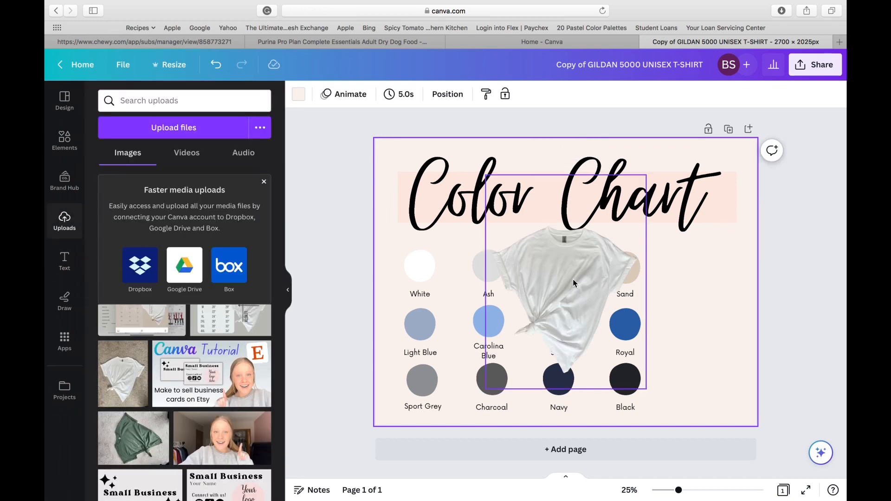
pyautogui.moveTo(573, 279); pyautogui.dragTo(685, 307)
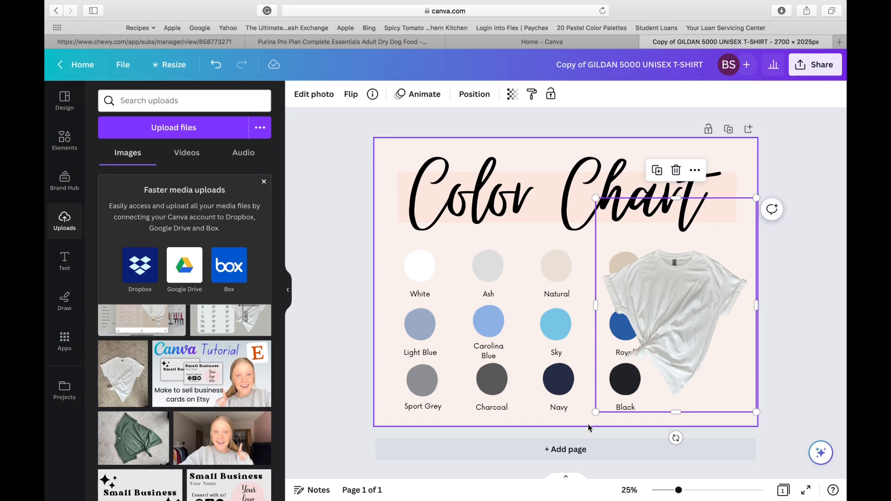
# Trim the bottom and top of the white T-shirt cutout, and delete the photo from the chart.
pyautogui.moveTo(676, 412); pyautogui.dragTo(675, 402)
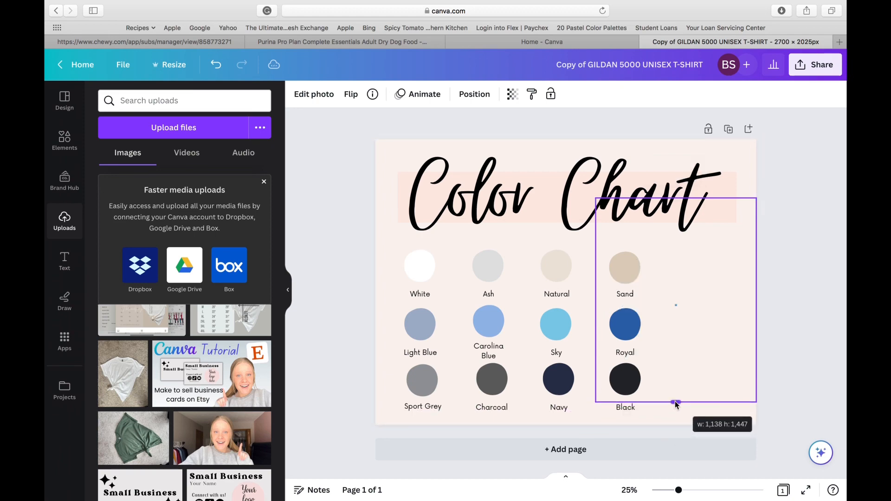
pyautogui.moveTo(677, 201); pyautogui.dragTo(679, 243)
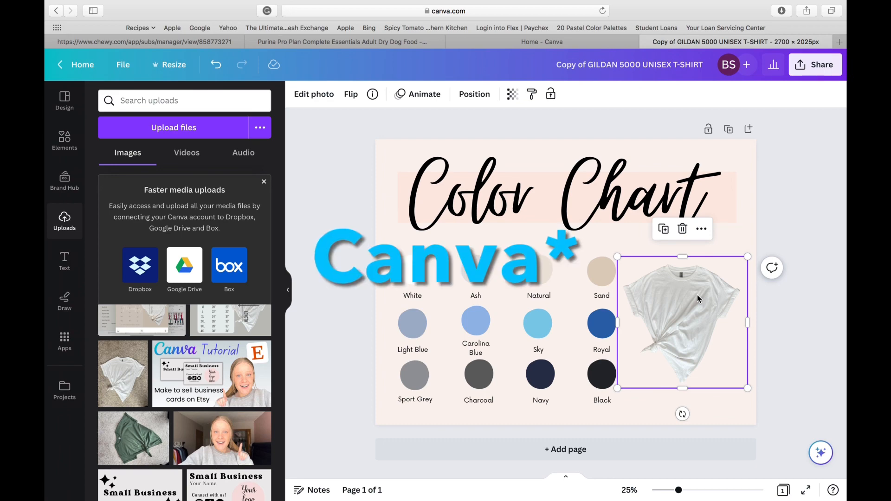
pyautogui.press('Delete')
# Search the elements library for "frame" and show all results in the Frames category.
pyautogui.click(65, 139)
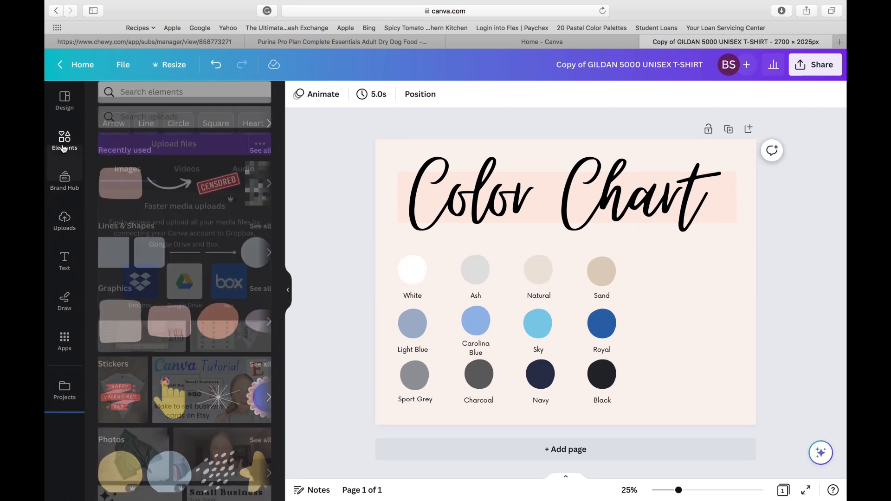
pyautogui.click(192, 99)
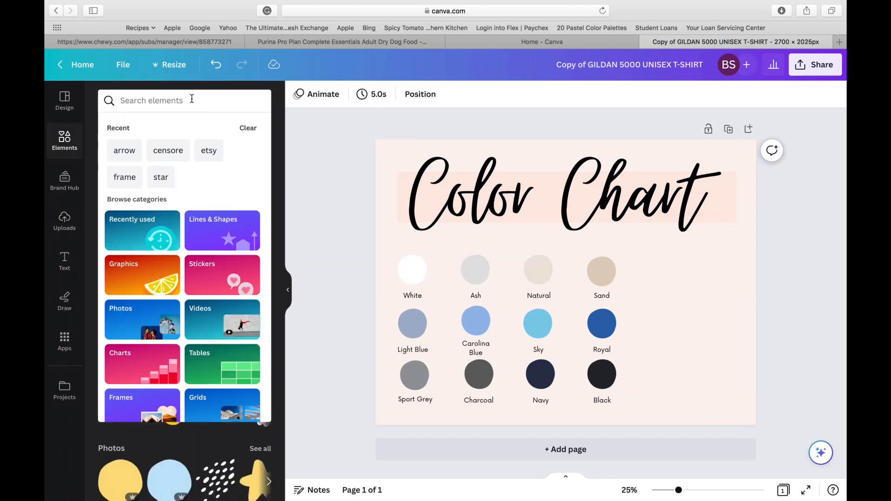
pyautogui.click(125, 177)
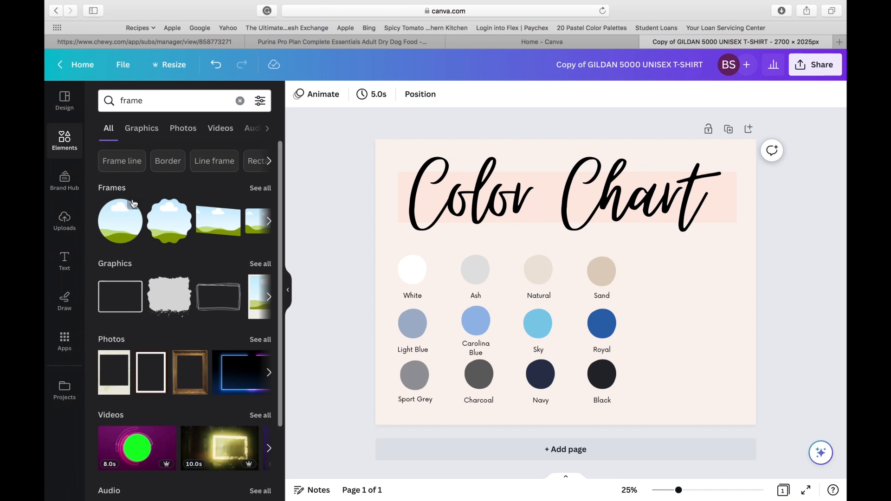
pyautogui.click(260, 190)
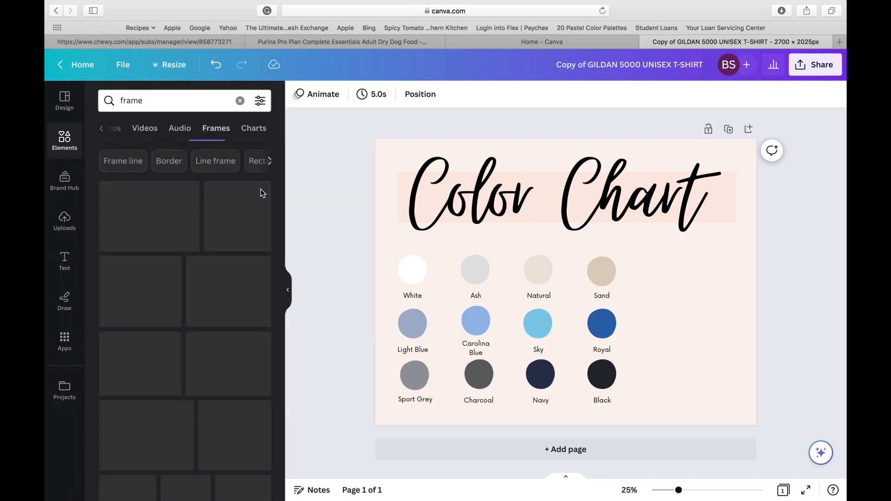
# Find an arched frame with an outlined border and place it in the empty space beside the Sand, Royal and Black swatches.
pyautogui.scroll(-5, 242, 355)
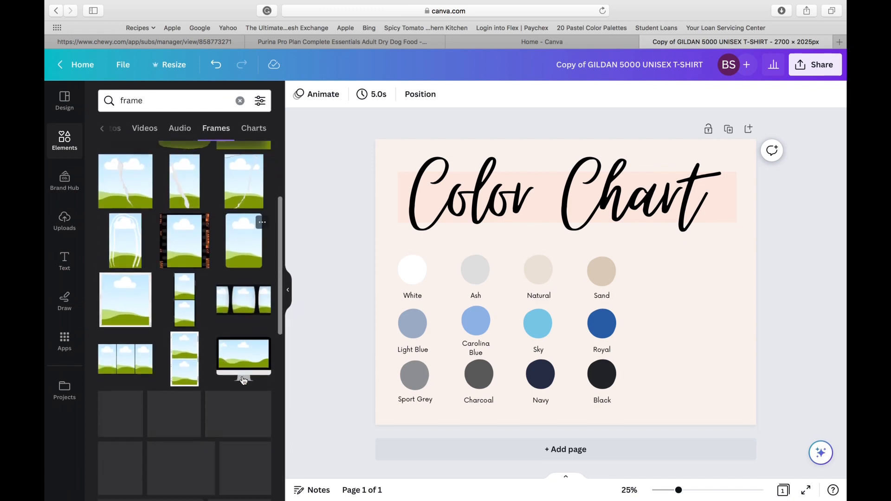
pyautogui.scroll(5, 242, 378)
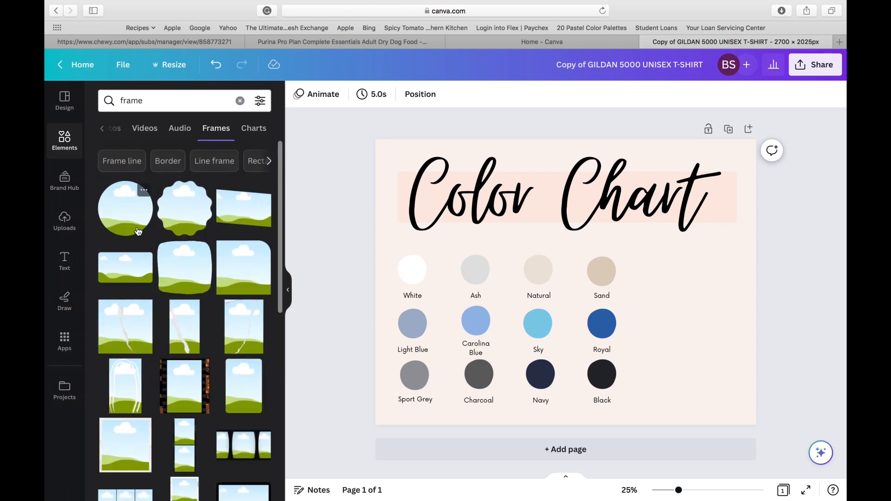
pyautogui.scroll(-10, 177, 394)
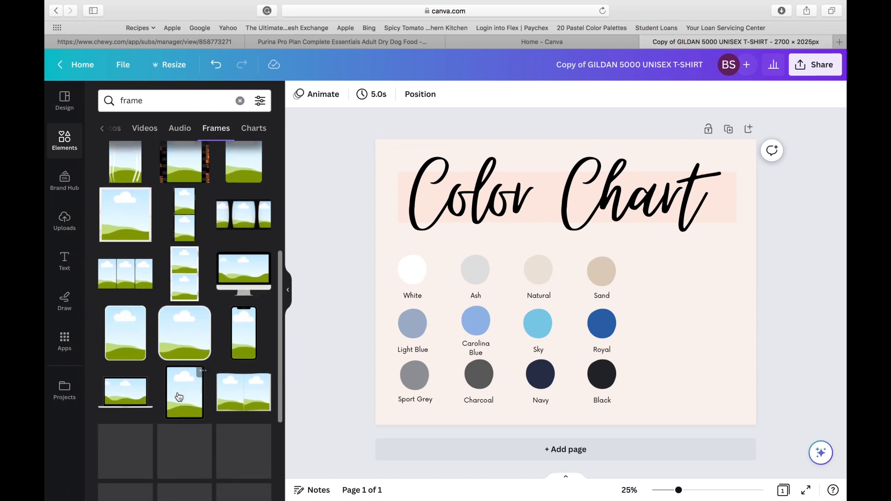
pyautogui.scroll(-5, 177, 395)
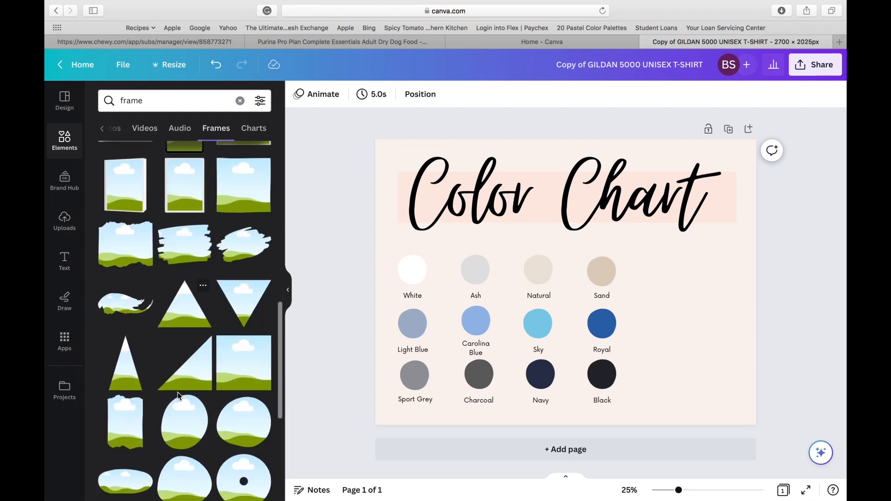
pyautogui.scroll(-3, 179, 395)
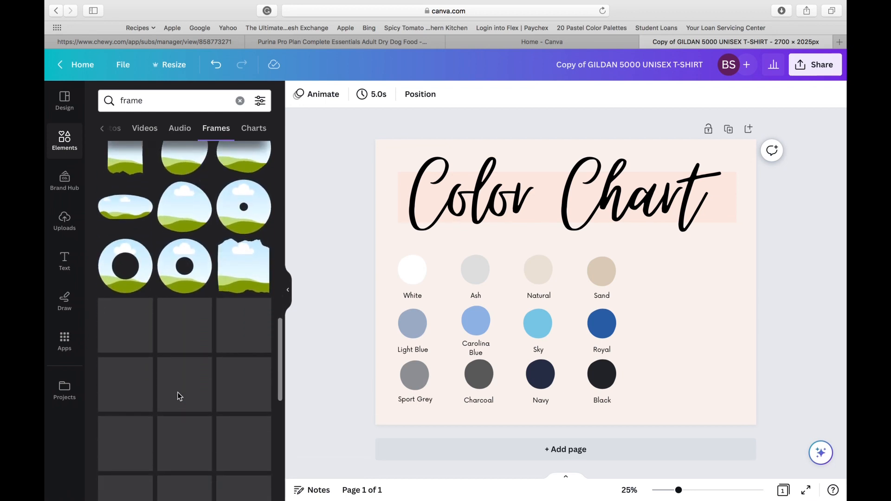
pyautogui.scroll(-2, 178, 395)
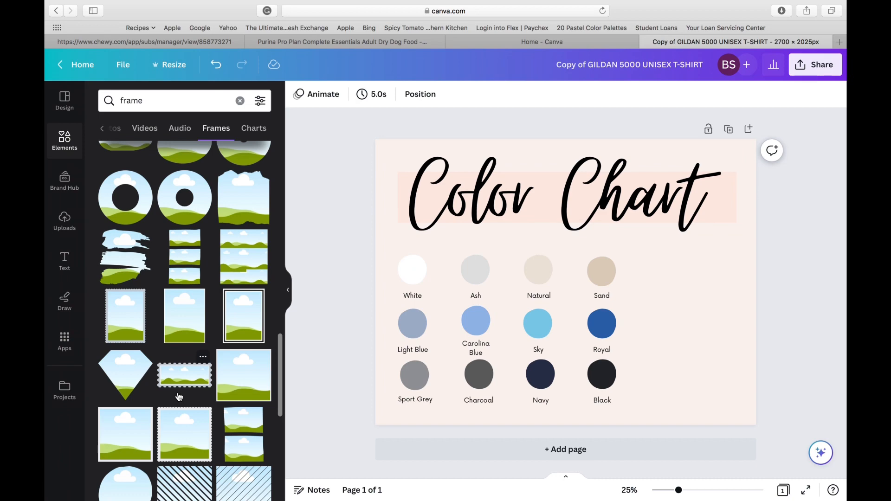
pyautogui.scroll(-10, 179, 396)
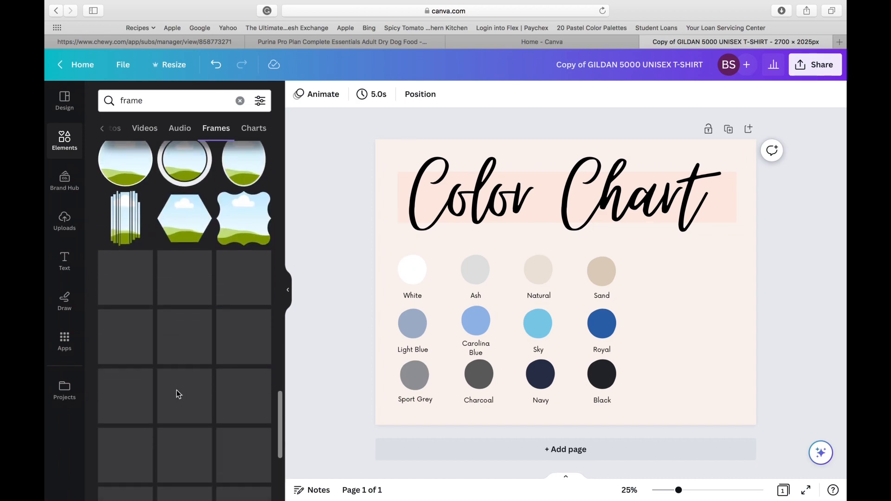
pyautogui.scroll(-6, 176, 390)
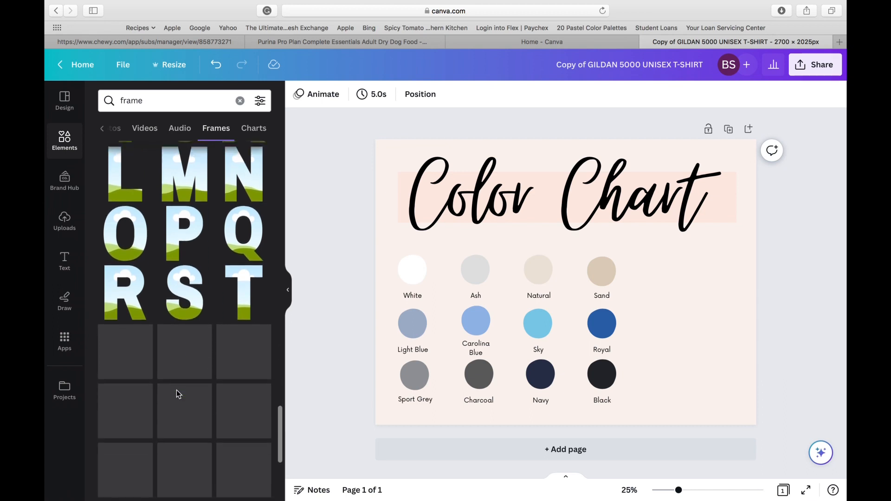
pyautogui.scroll(-6, 176, 390)
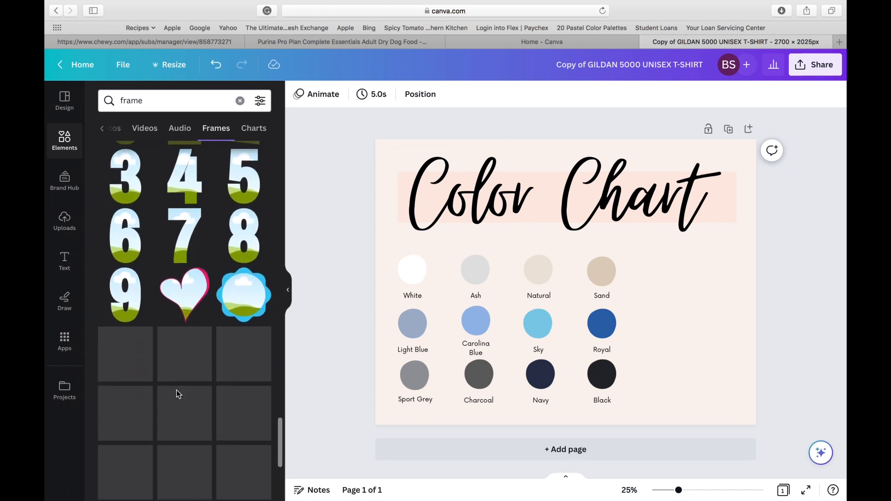
pyautogui.scroll(-1, 176, 390)
pyautogui.scroll(-5, 177, 390)
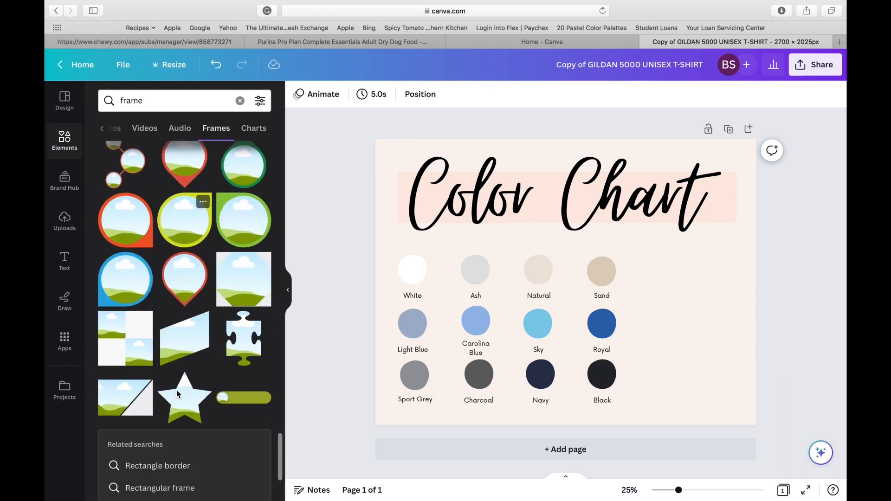
pyautogui.scroll(-4, 177, 390)
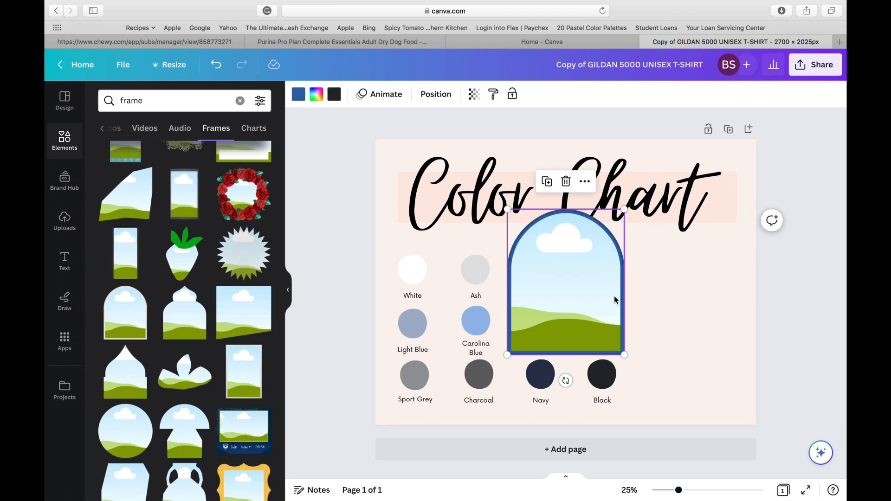
pyautogui.moveTo(612, 302); pyautogui.dragTo(709, 332)
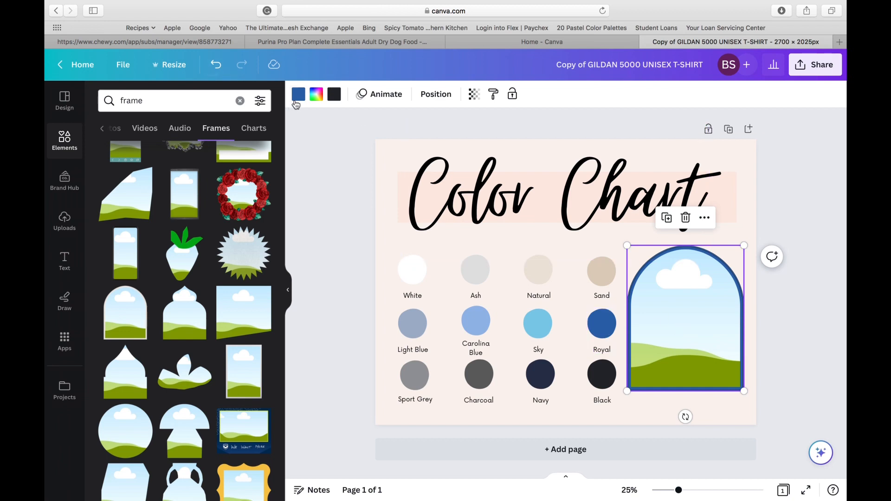
# Recolor the arched frame's blue border to black.
pyautogui.click(297, 97)
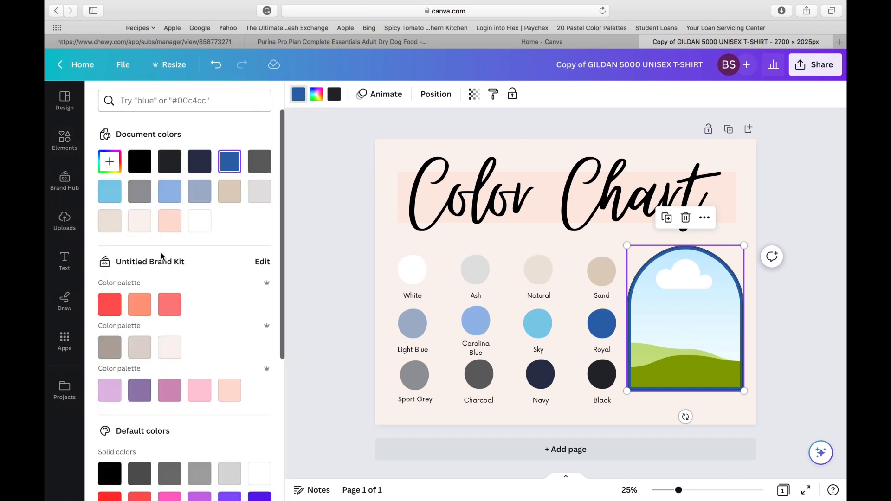
pyautogui.click(109, 474)
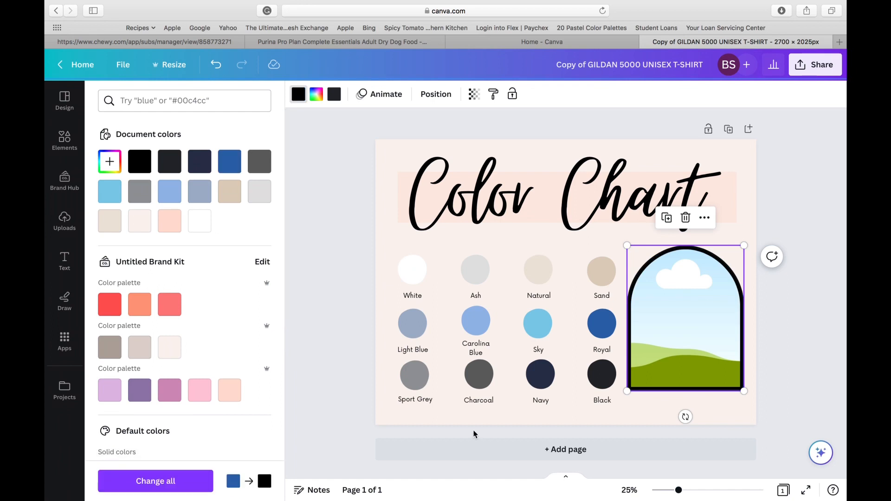
pyautogui.click(809, 316)
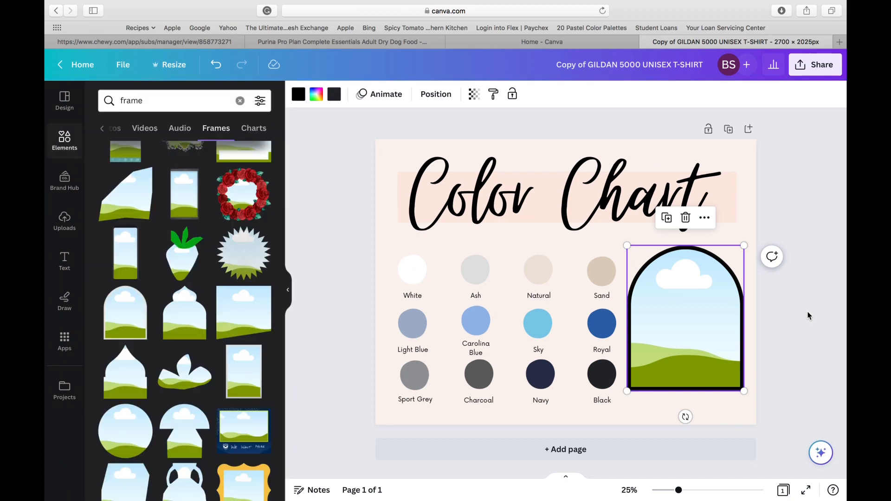
pyautogui.click(808, 316)
# Find the photo of the dark T-shirt on a hanger among the uploads and place it in the arched frame.
pyautogui.click(691, 323)
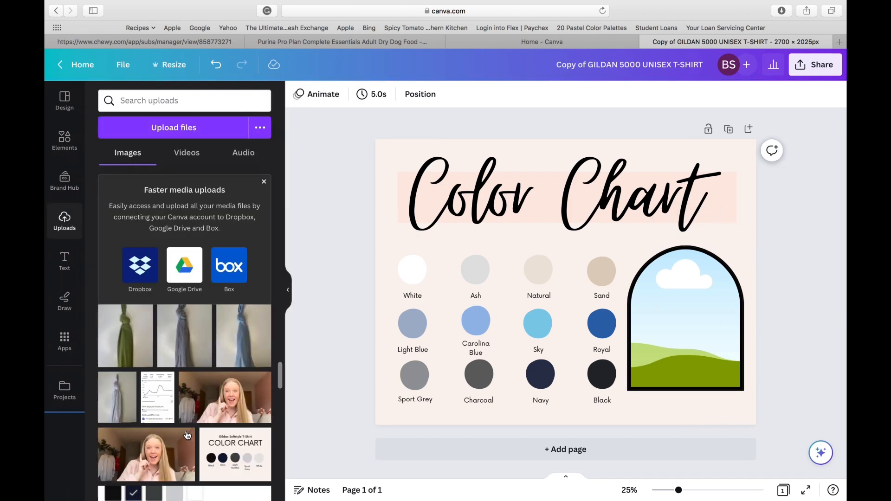
pyautogui.scroll(10, 187, 435)
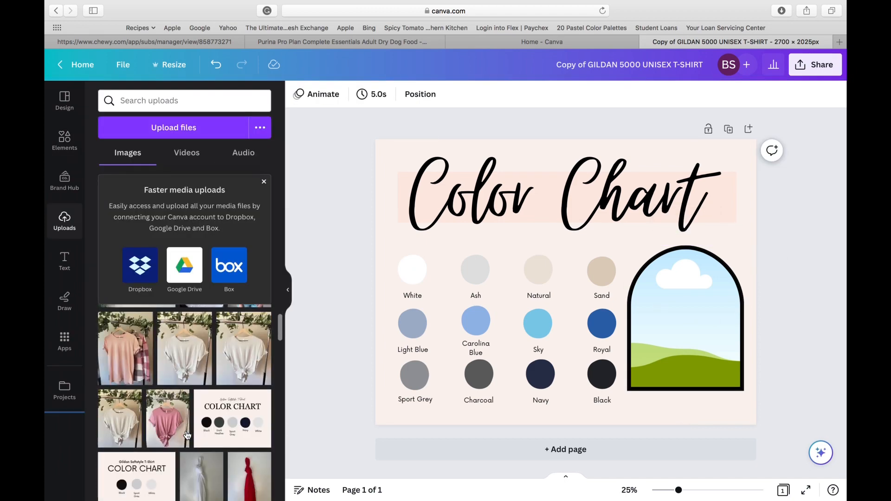
pyautogui.scroll(-10, 187, 435)
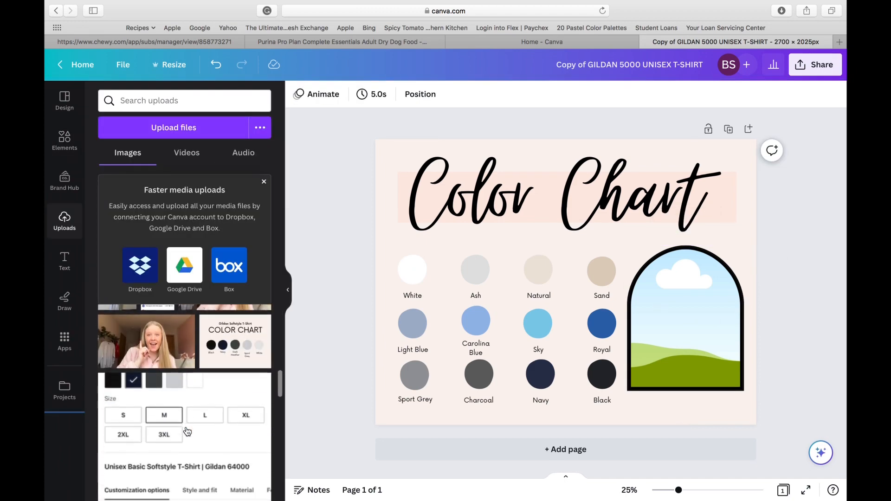
pyautogui.moveTo(135, 343); pyautogui.dragTo(670, 321)
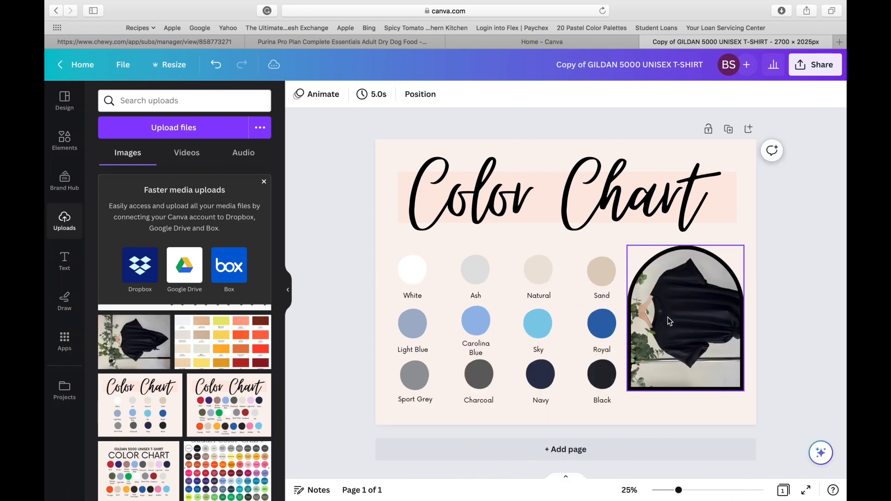
# Undo filling the arched frame with the dark T-shirt photo, and move the photo over the swatches, clear of the frame.
pyautogui.click(667, 316)
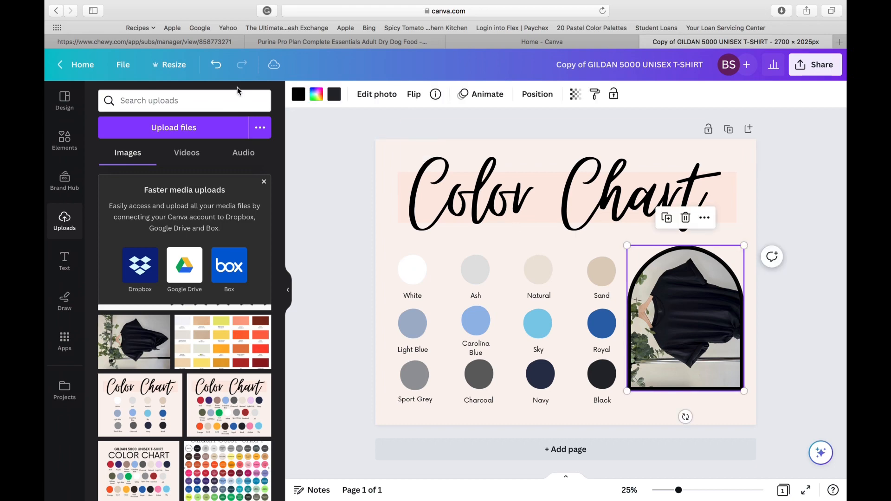
pyautogui.click(214, 62)
pyautogui.moveTo(683, 286); pyautogui.dragTo(400, 291)
# Rotate the arched frame about a quarter turn counterclockwise and fill it with the dark T-shirt photo.
pyautogui.click(713, 320)
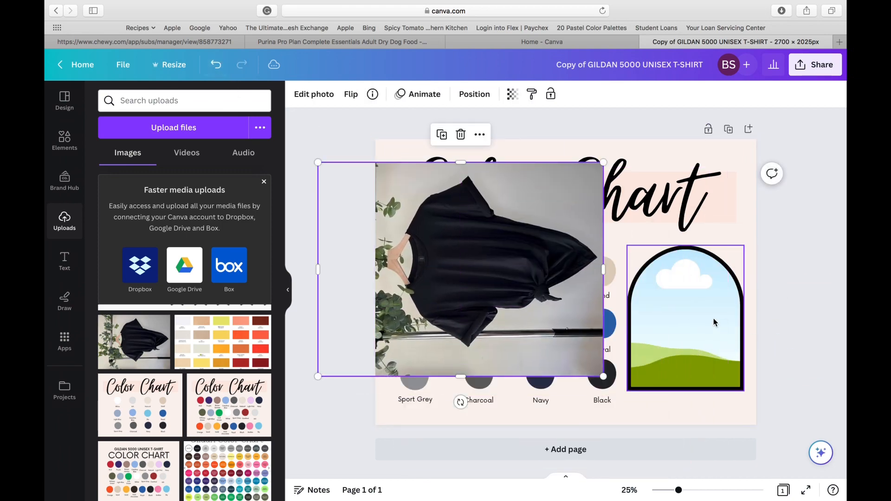
pyautogui.moveTo(685, 416); pyautogui.dragTo(784, 320)
pyautogui.moveTo(508, 248); pyautogui.dragTo(708, 278)
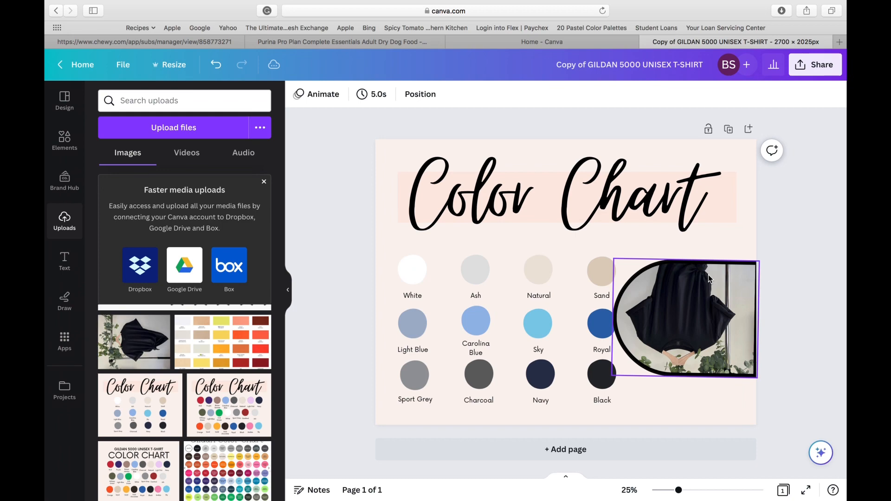
# Undo filling the arched frame, move the T-shirt photo clear of it, and rotate the frame a quarter turn clockwise to stand upright.
pyautogui.click(692, 304)
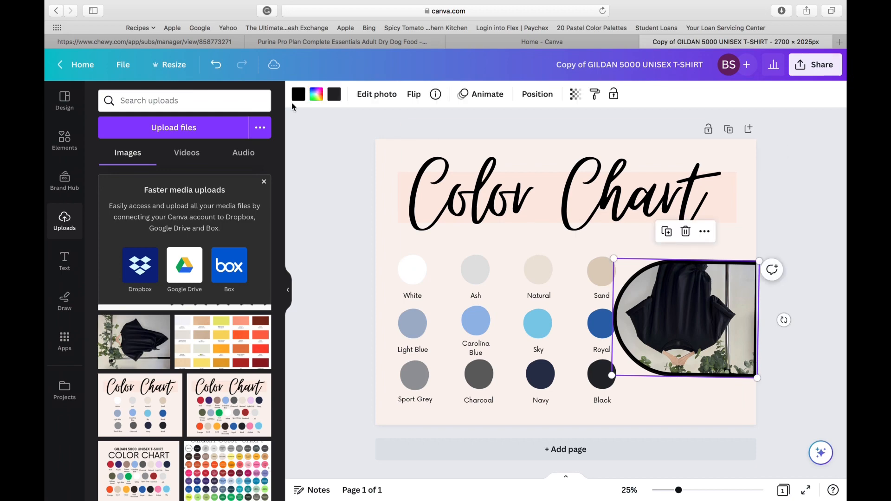
pyautogui.click(225, 62)
pyautogui.moveTo(522, 300); pyautogui.dragTo(340, 271)
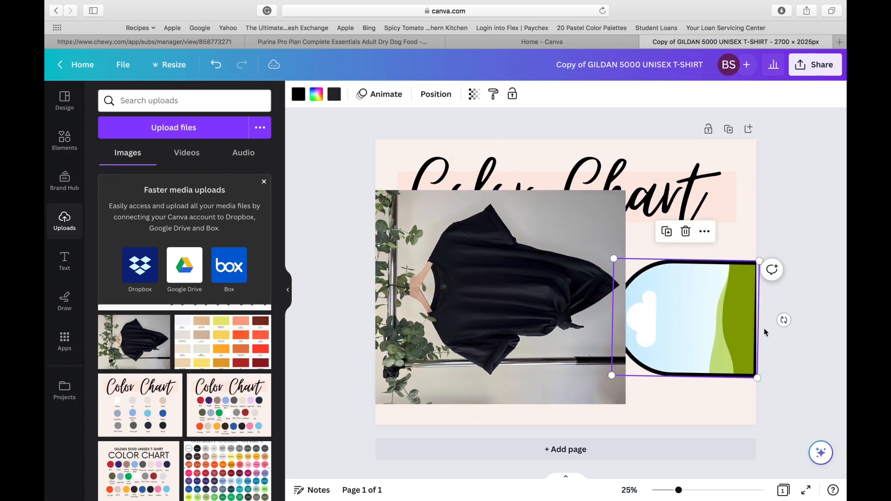
pyautogui.moveTo(784, 319); pyautogui.dragTo(680, 412)
# Rotate the T-shirt photo a quarter turn clockwise so the hanger is at the top, and fill the arched frame with it.
pyautogui.click(551, 337)
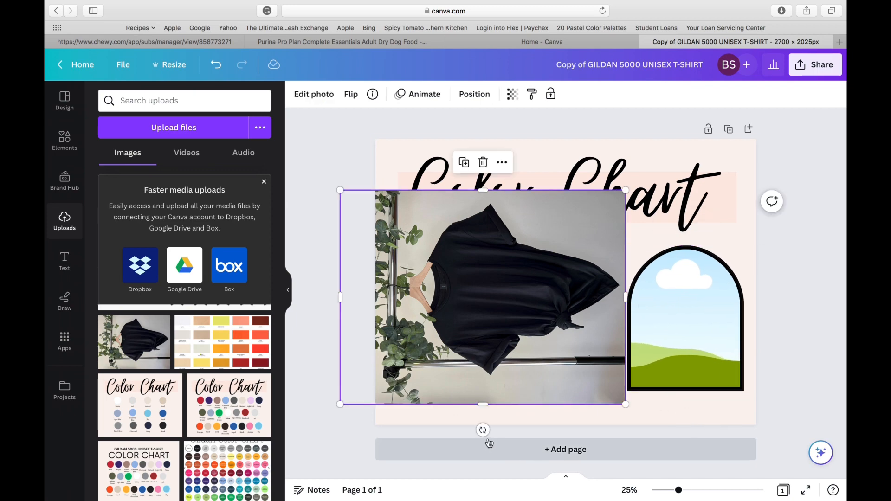
pyautogui.moveTo(469, 429); pyautogui.dragTo(350, 297)
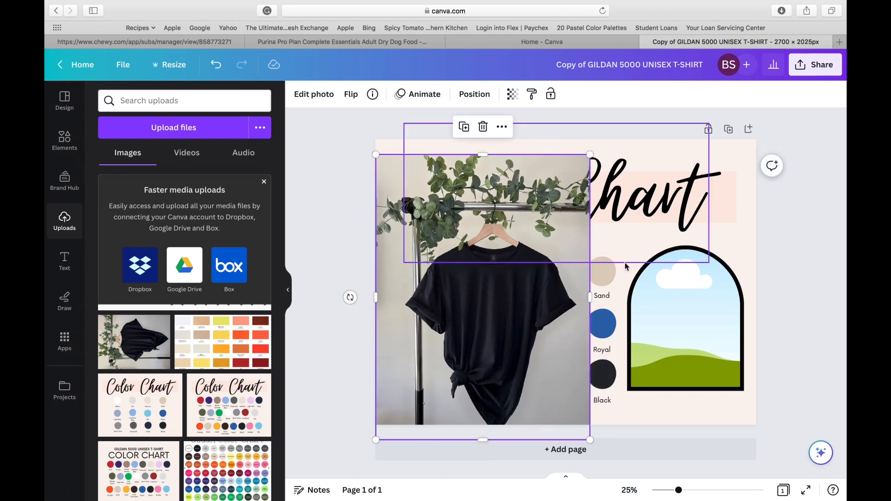
pyautogui.moveTo(518, 267); pyautogui.dragTo(715, 353)
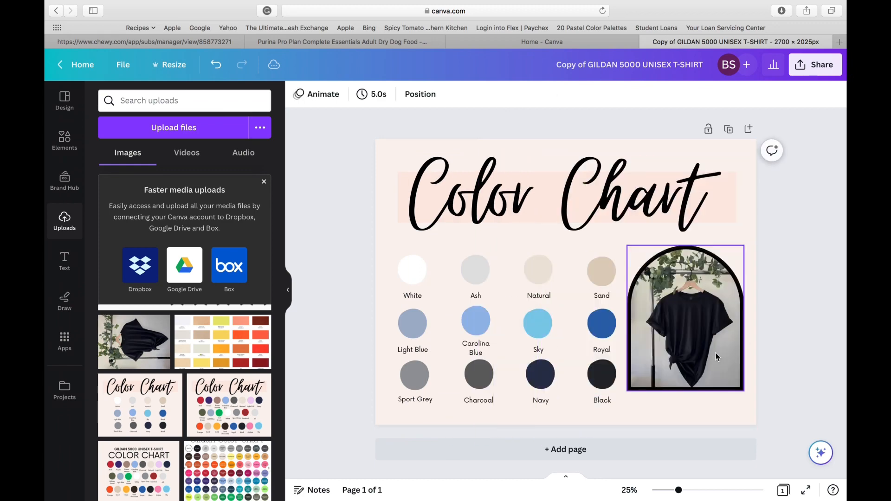
# Enlarge the T-shirt photo inside the arched frame's crop and shift it slightly upward.
pyautogui.doubleClick(699, 345)
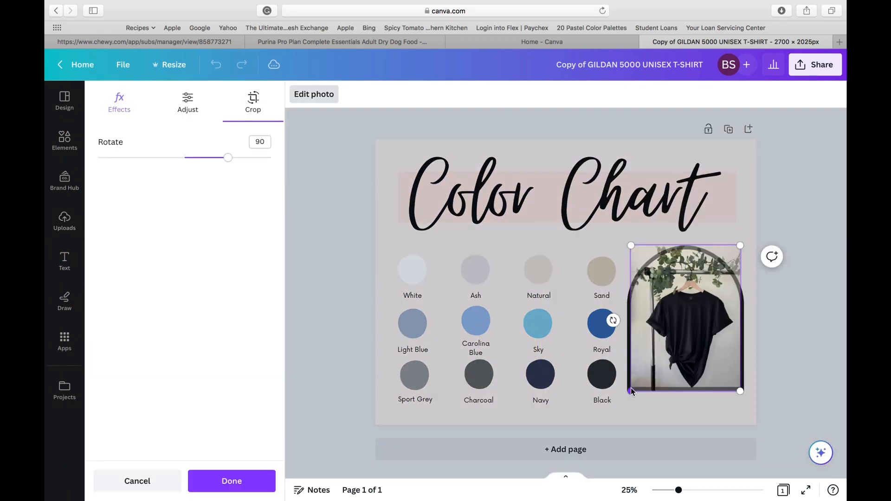
pyautogui.moveTo(630, 391); pyautogui.dragTo(600, 400)
pyautogui.moveTo(721, 326); pyautogui.dragTo(723, 301)
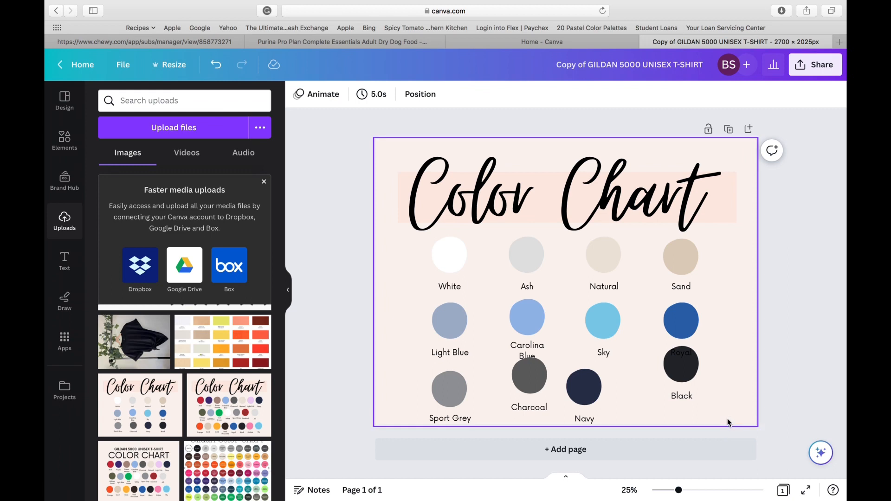
# Tidy up the Sport Grey, Charcoal, Navy and Black swatches into an evenly spaced row and move it down below the second row.
pyautogui.moveTo(727, 421); pyautogui.dragTo(453, 390)
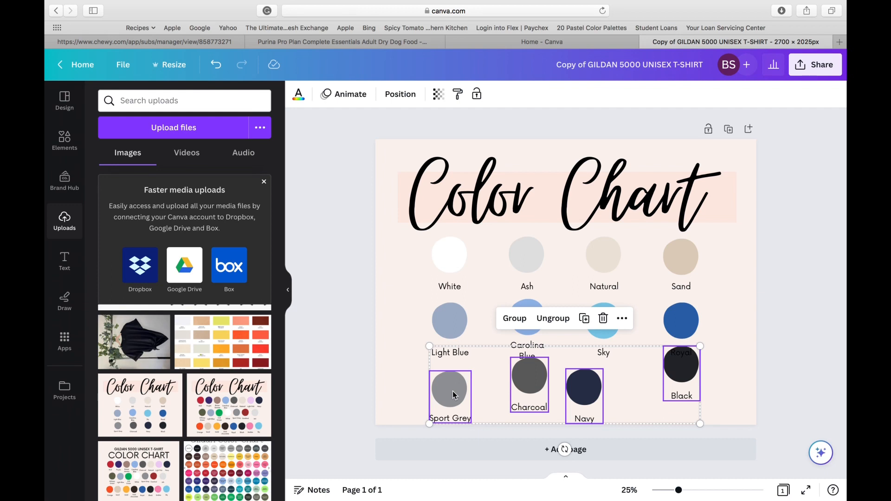
pyautogui.click(395, 100)
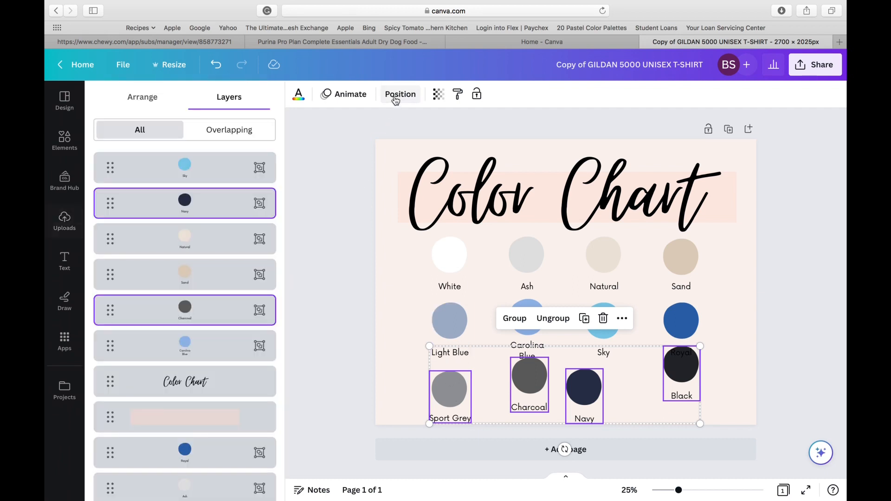
pyautogui.click(143, 99)
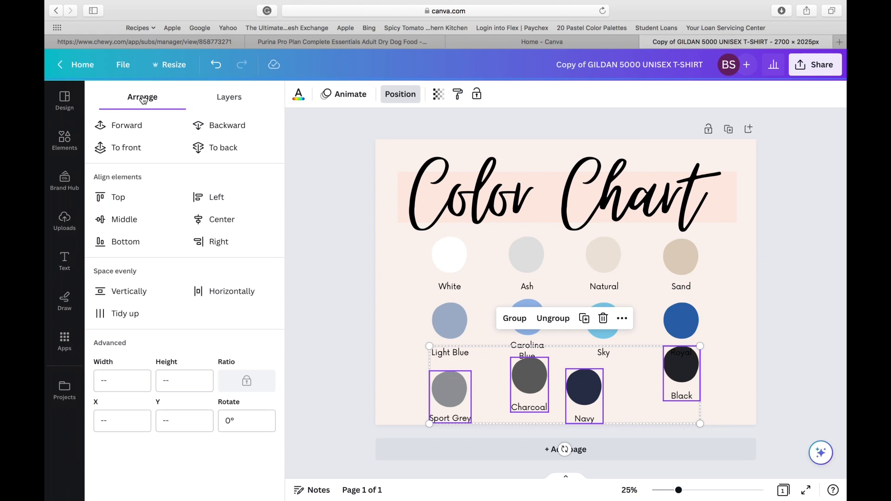
pyautogui.click(133, 312)
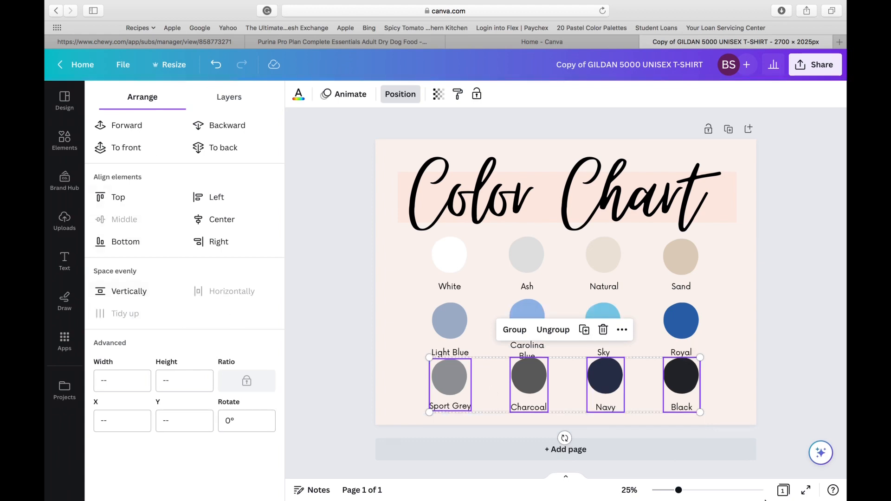
pyautogui.moveTo(669, 400); pyautogui.dragTo(670, 407)
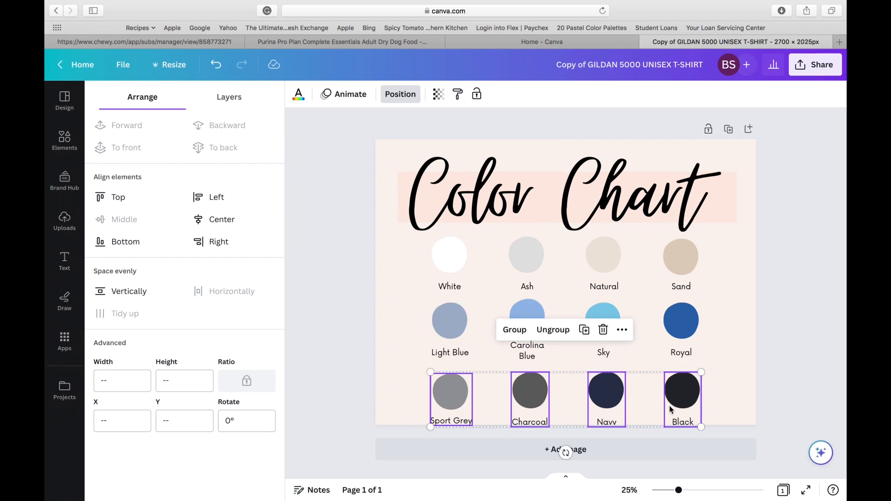
pyautogui.click(778, 319)
pyautogui.click(778, 318)
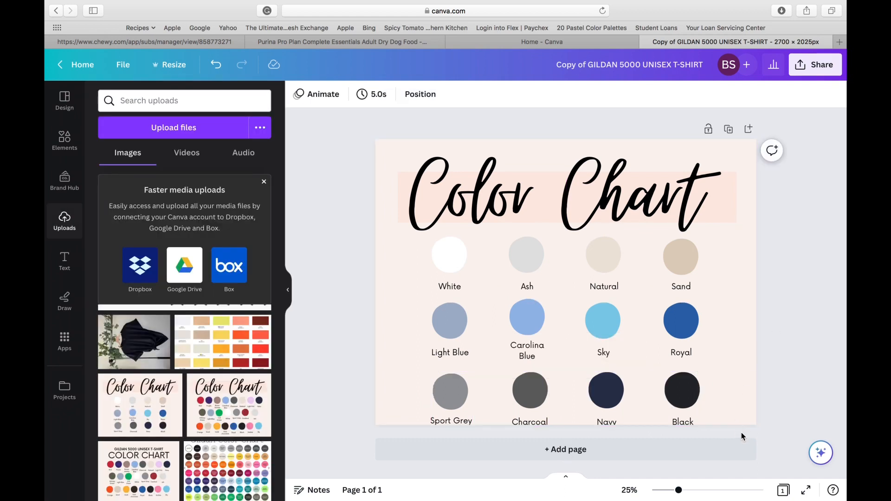
# Scale all twelve labeled swatches down slightly together and center them on the page beneath the title.
pyautogui.moveTo(742, 432); pyautogui.dragTo(461, 272)
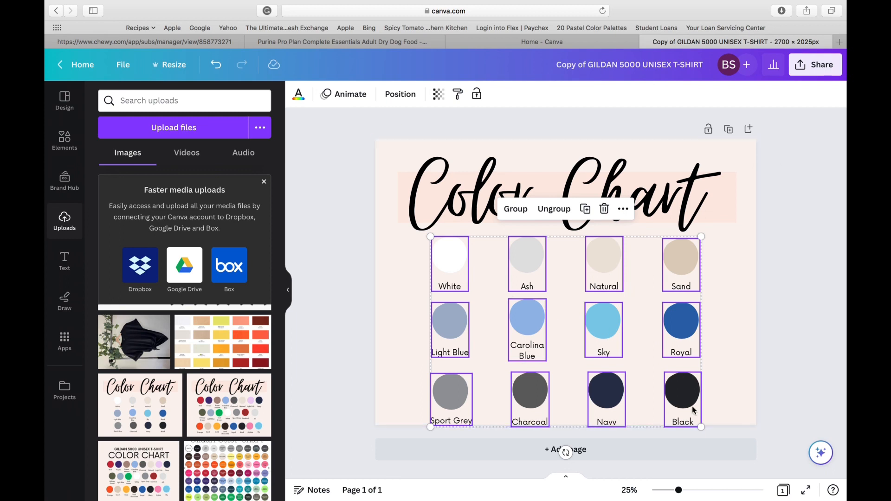
pyautogui.moveTo(703, 428); pyautogui.dragTo(677, 409)
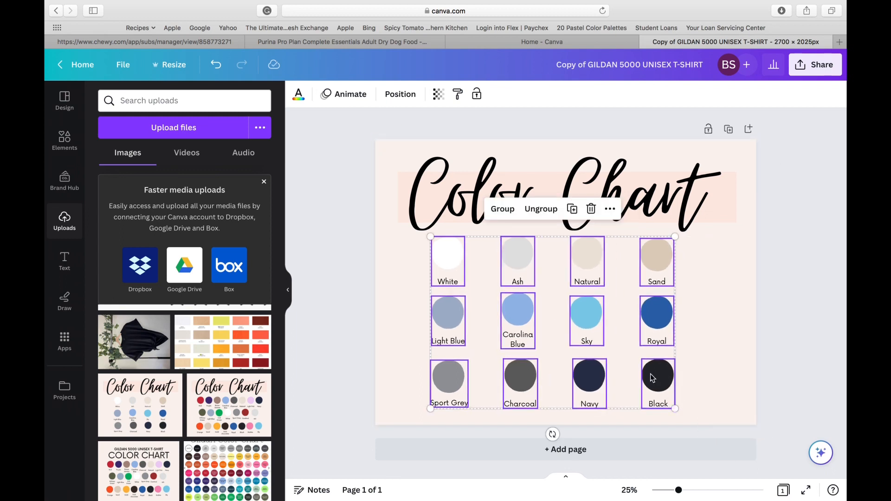
pyautogui.moveTo(619, 345); pyautogui.dragTo(631, 355)
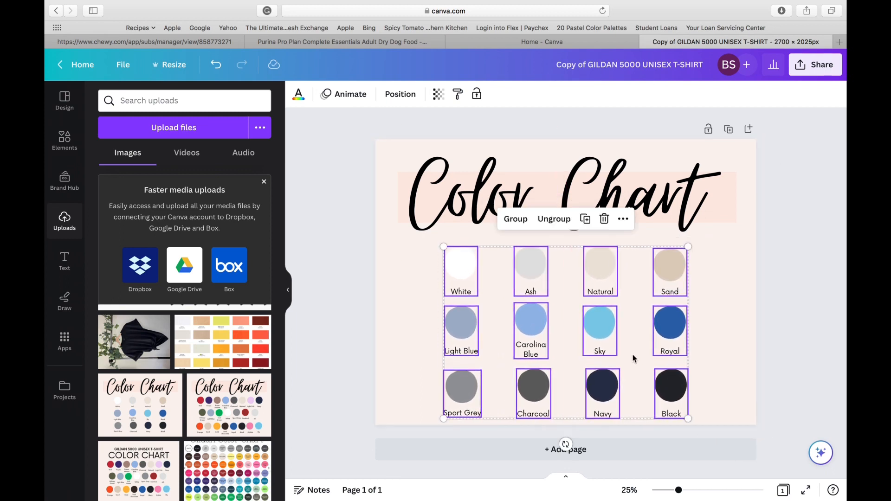